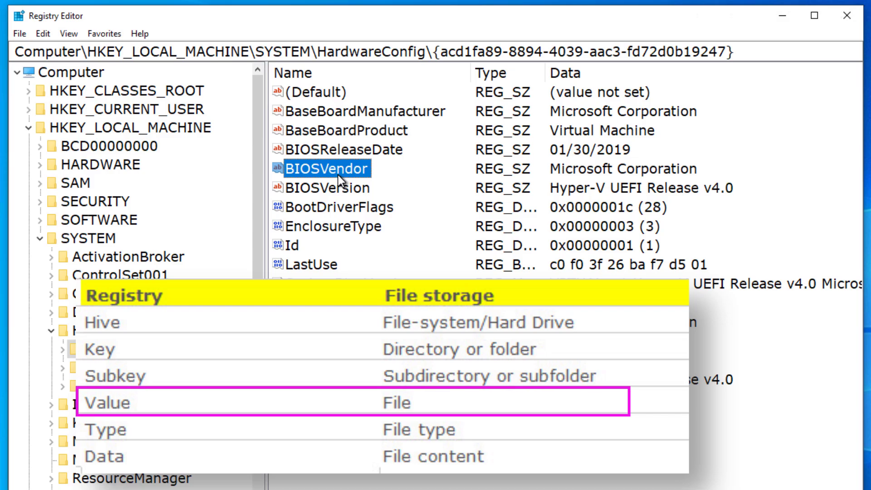
Examine the names, types and data of the BaseBoardManufacturer, BootDriverFlags, EnclosureType, BIOSVersion and BIOSVendor values in the HardwareConfig subkey.
left_click(348, 111)
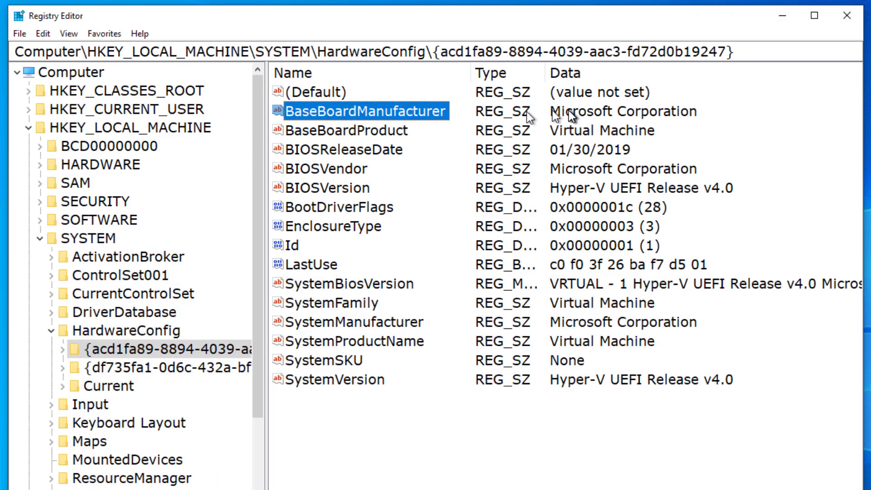
left_click(584, 110)
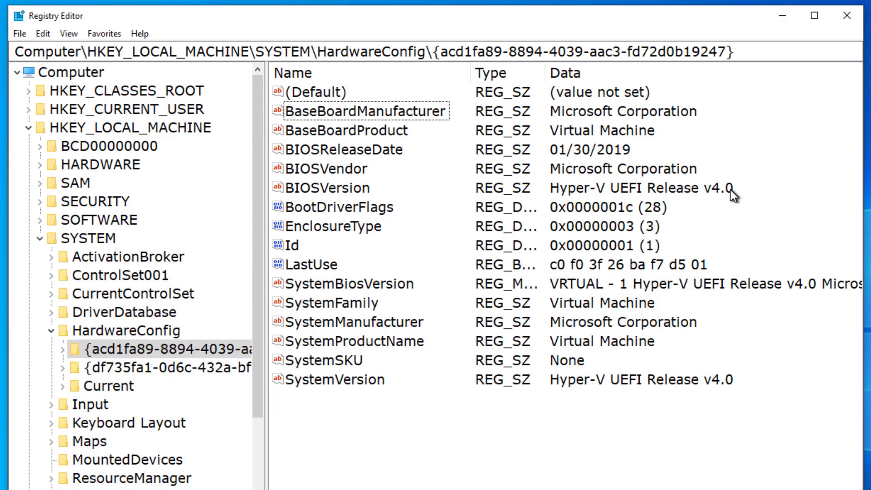
left_click(350, 207)
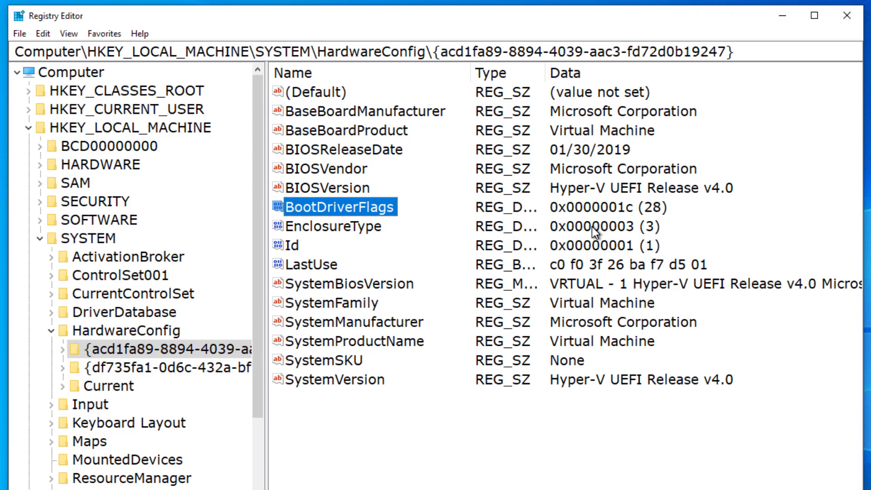
left_click(339, 227)
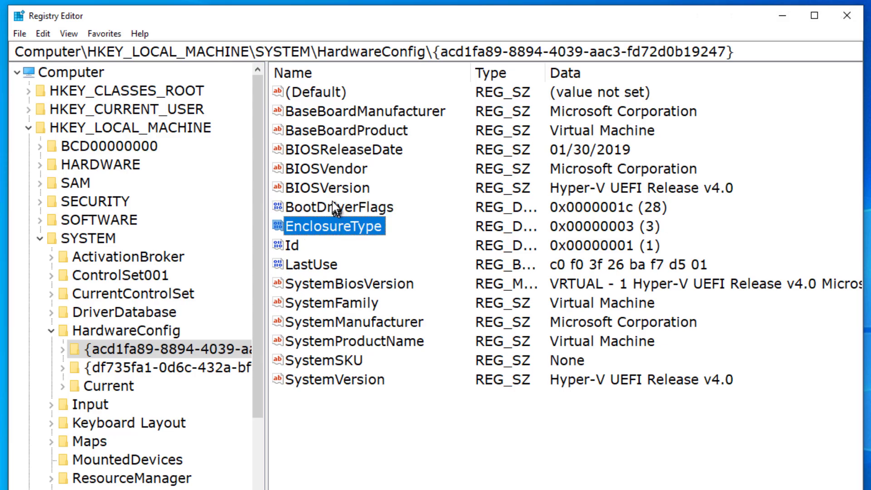
left_click(327, 189)
left_click(329, 171)
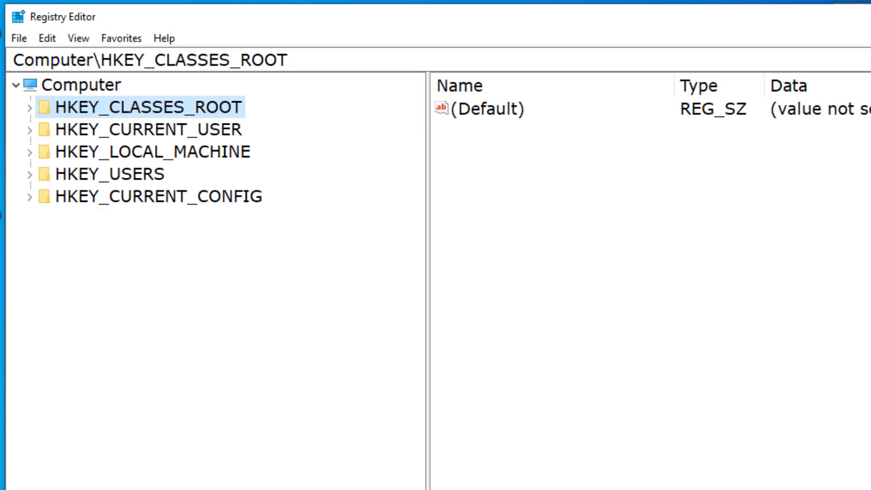
Switch to File Explorer, browse Local Disk (C:) and check the context menu of the Program Files folder.
key("super+e")
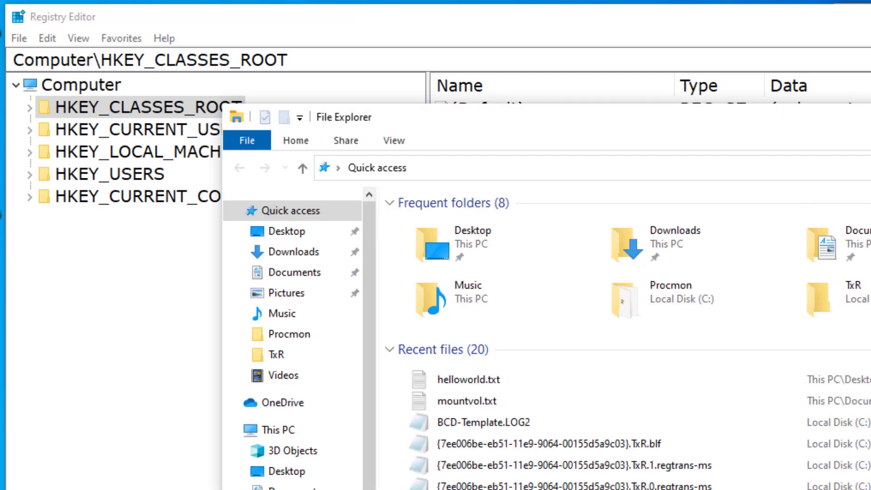
scroll(360, 459, "down", 1)
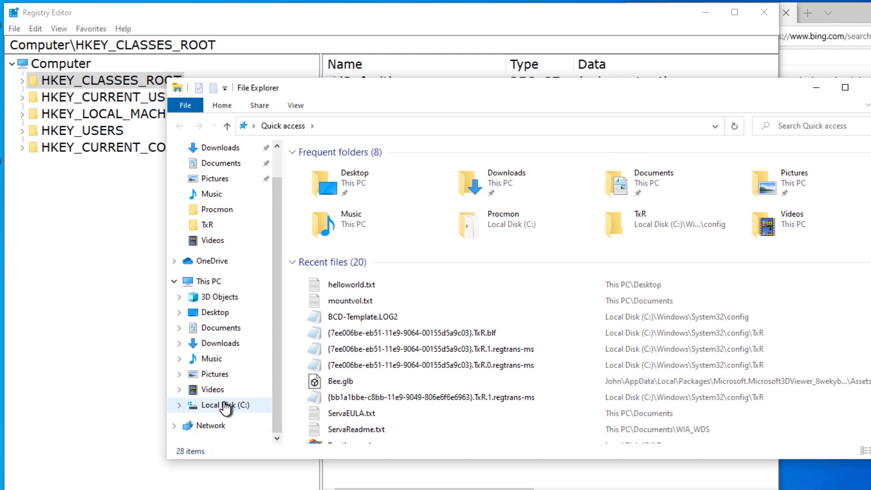
left_click(225, 404)
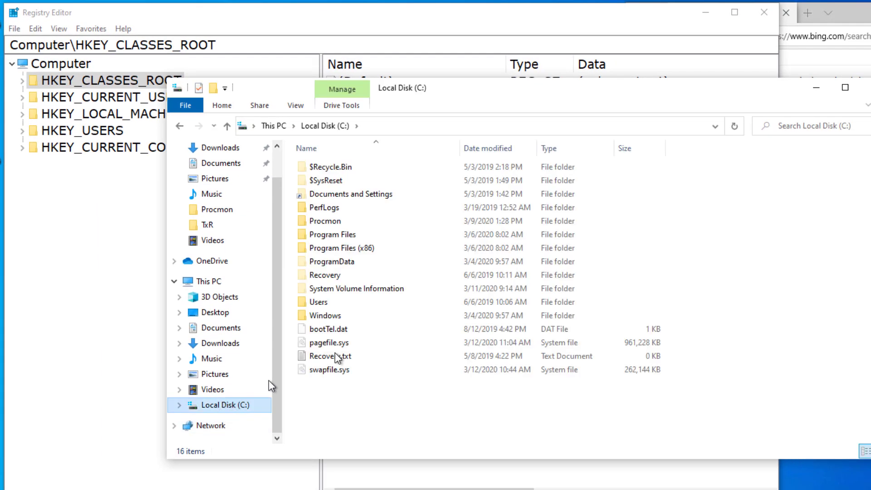
left_click(336, 234)
right_click(336, 234)
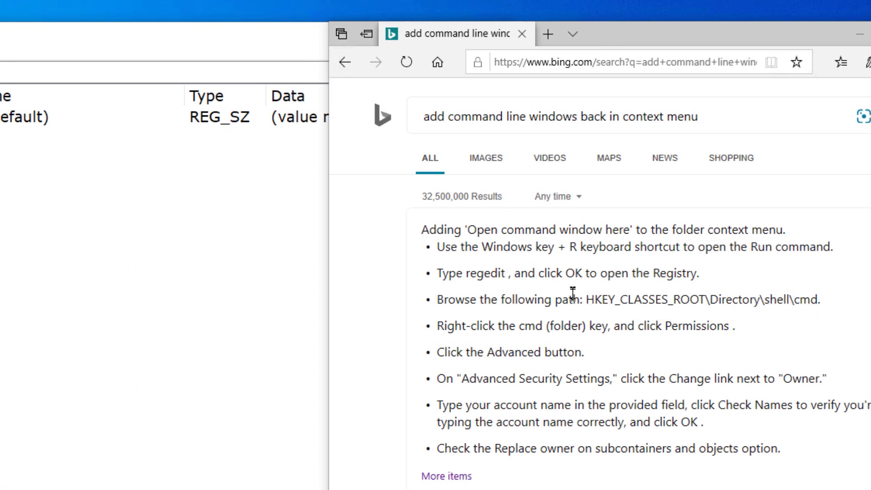
Copy the registry path HKEY_CLASSES_ROOT\Directory\shell\cmd from the instructions in the Bing search result.
mouse_move(586, 299)
left_mouse_down()
mouse_move(825, 307)
mouse_move(816, 299)
left_mouse_up()
right_click(779, 294)
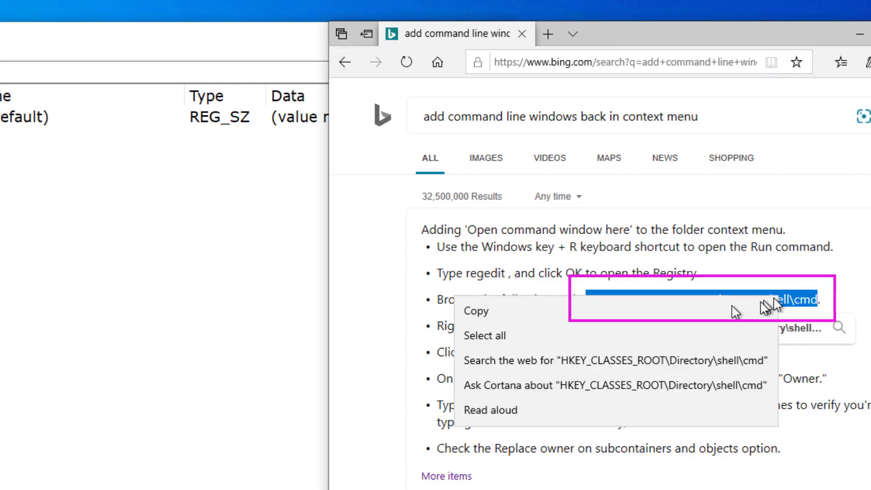
left_click(613, 311)
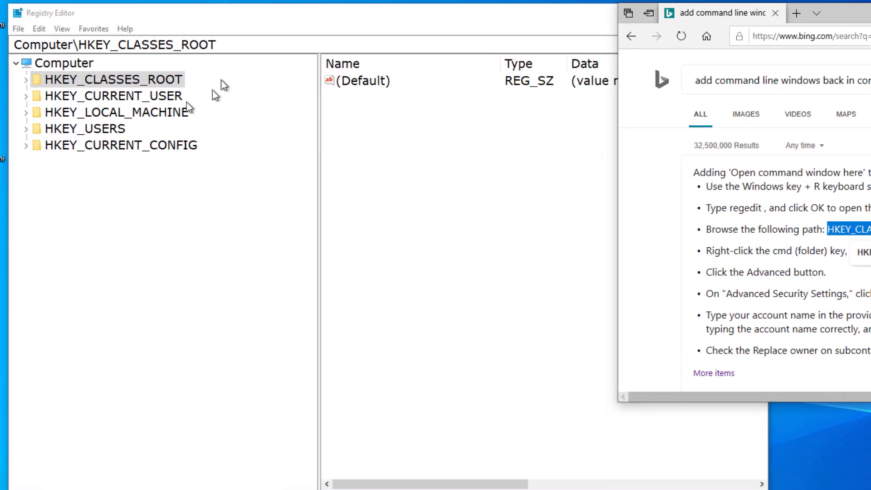
Switch to Registry Editor and go to the key Computer\HKEY_CLASSES_ROOT\Directory\shell\cmd using the copied path.
left_click(26, 80)
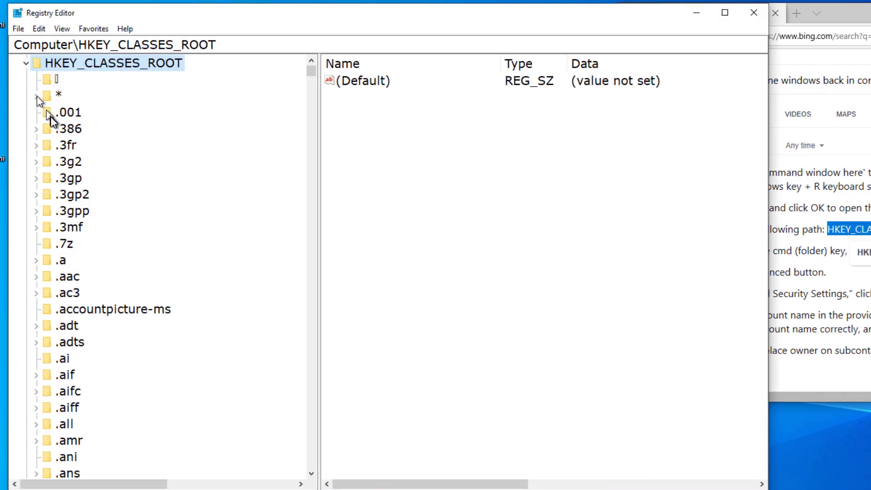
left_click(223, 45)
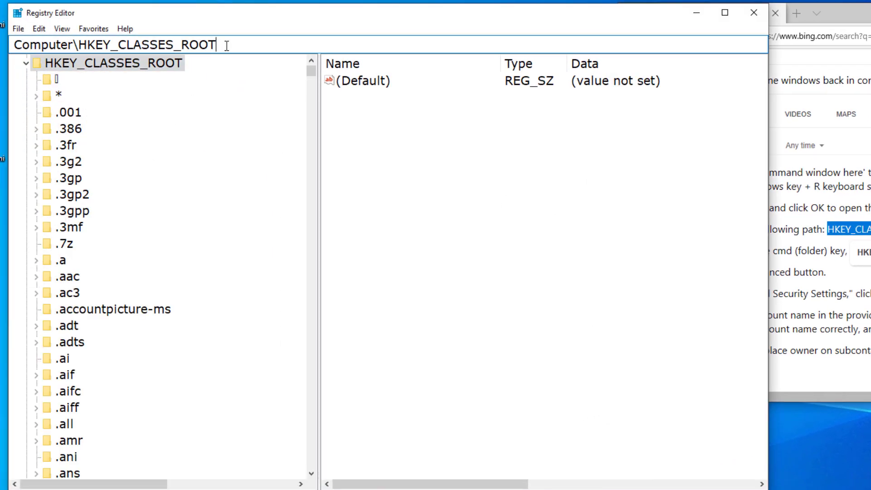
left_click_drag(223, 46, 79, 46)
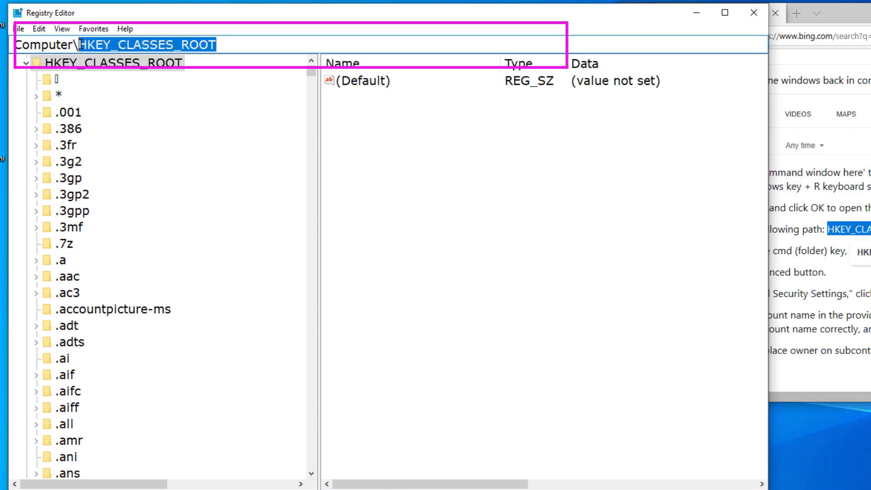
key("ctrl+v")
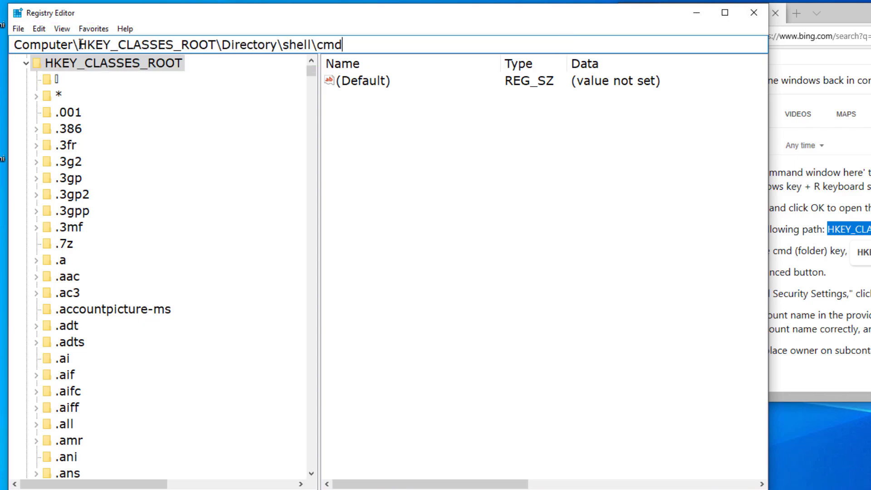
key("Return")
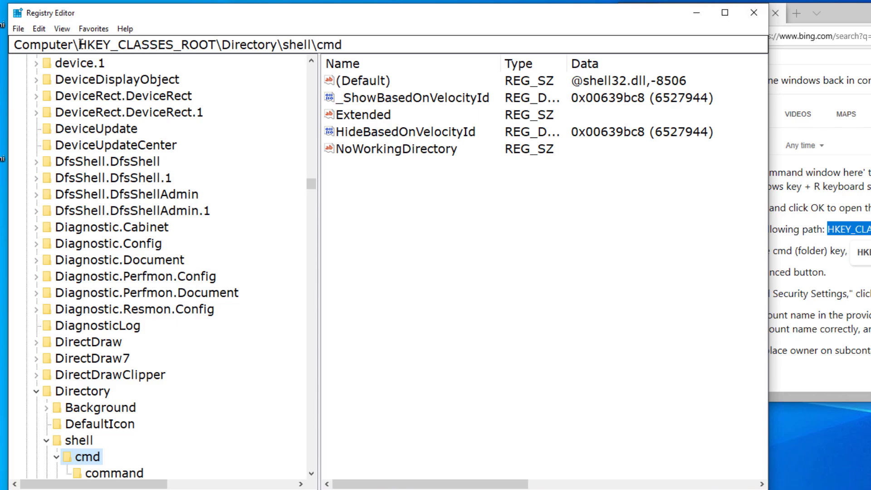
Export the cmd key's selected branch as a registration file named "cmd backup".
key("alt+Tab")
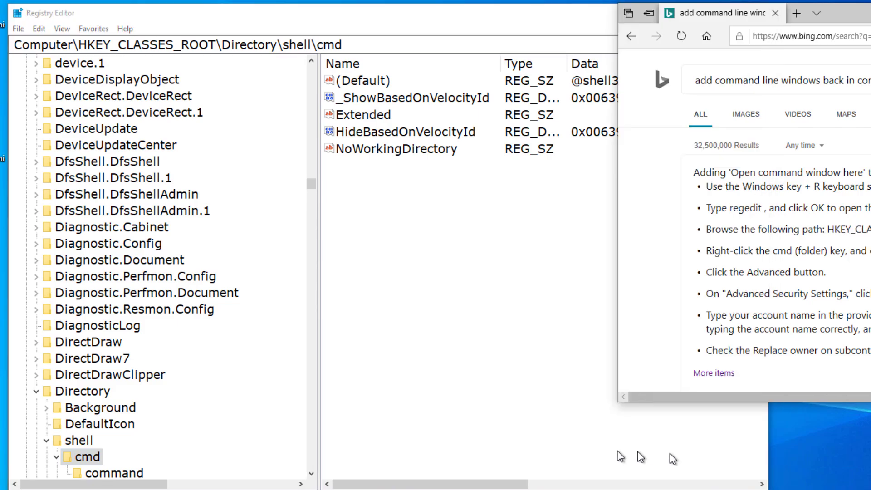
left_click(87, 459)
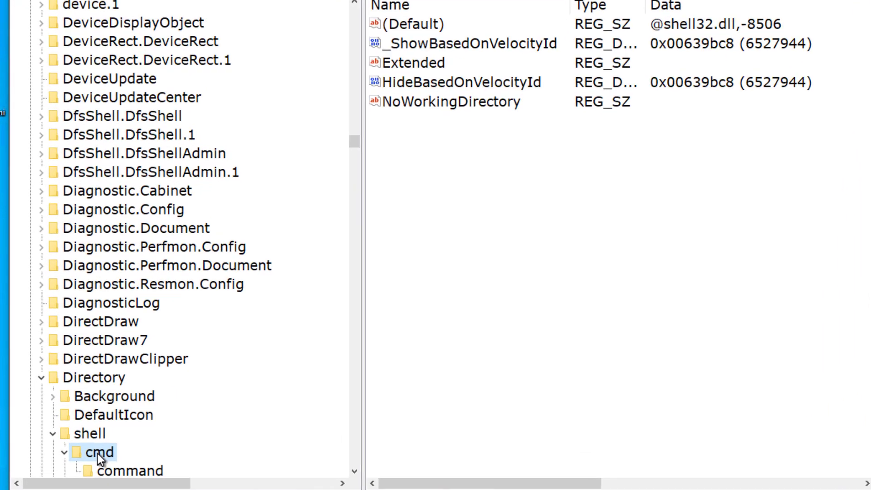
right_click(97, 453)
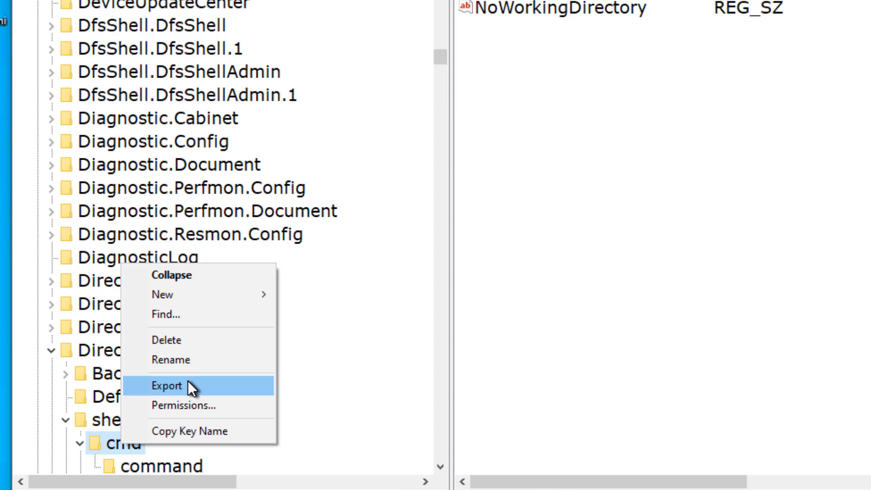
left_click(188, 385)
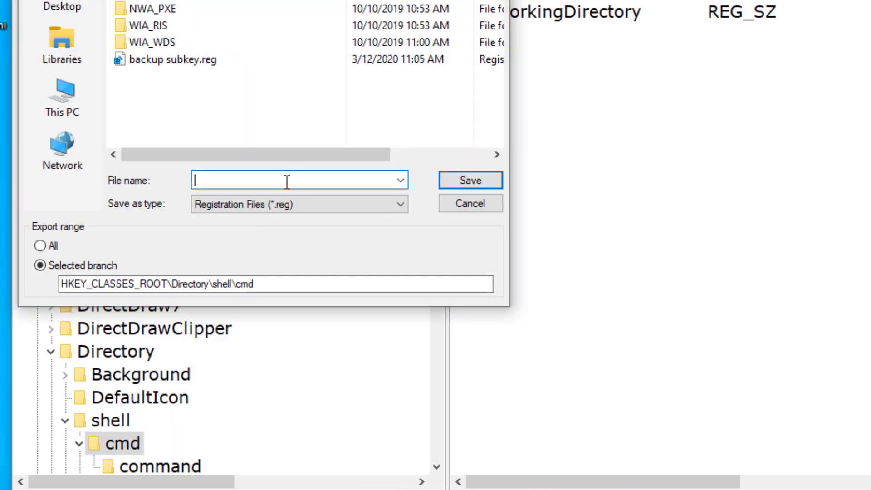
type("cmd backup")
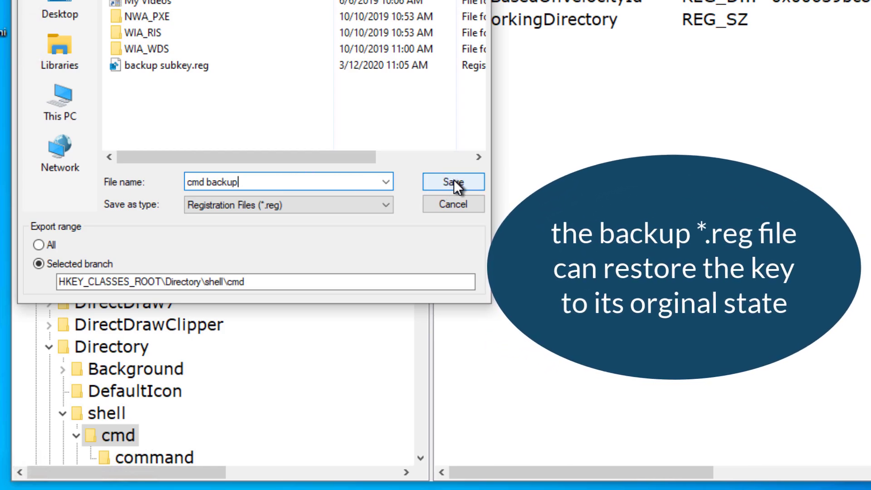
left_click(454, 181)
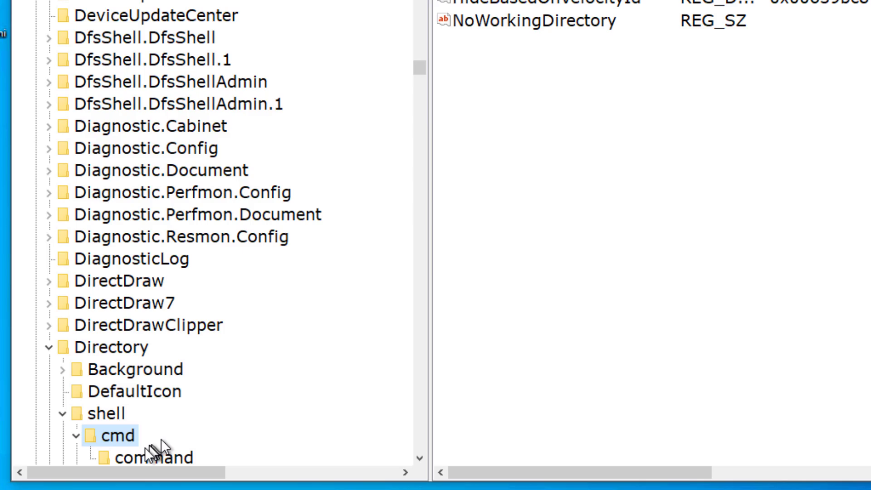
Review the cmd key's advanced security settings and the Administrators group's Full Control permission, and accept both dialogs.
right_click(115, 437)
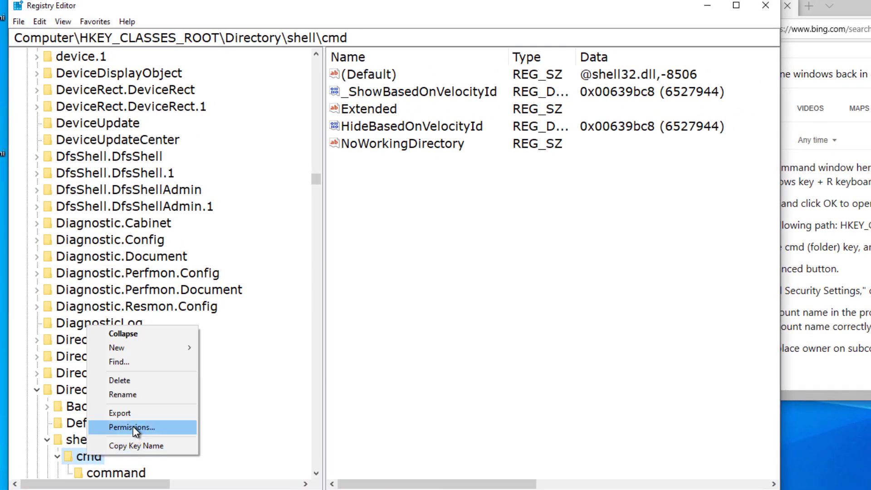
left_click(132, 428)
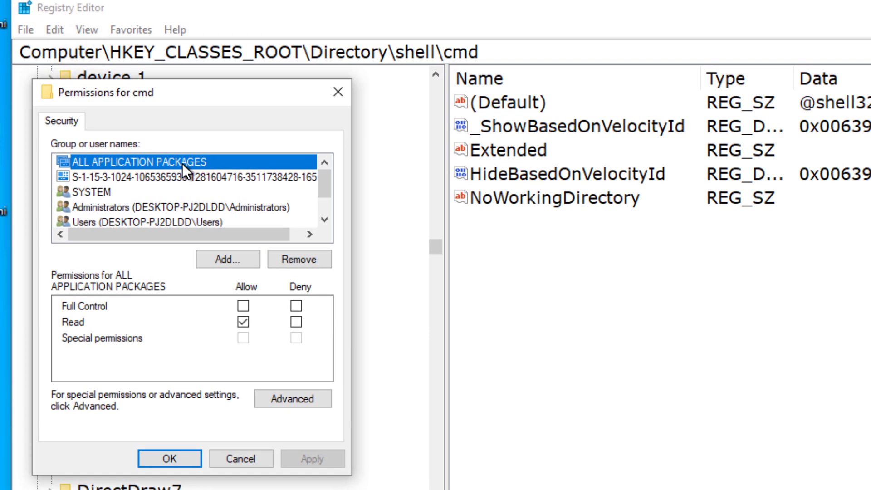
left_click(290, 397)
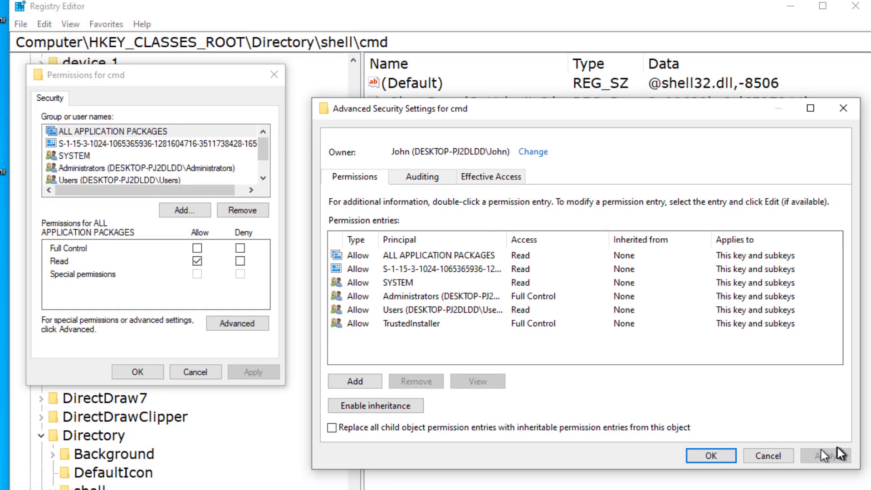
left_click(710, 456)
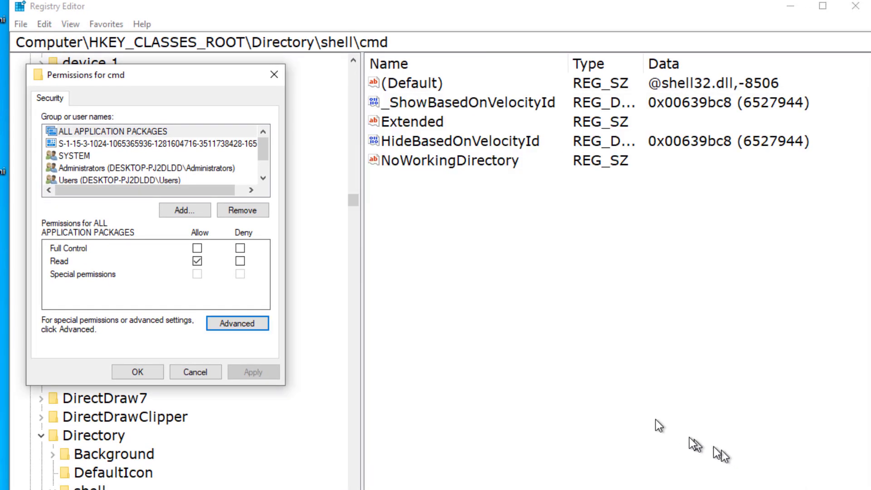
left_click(122, 168)
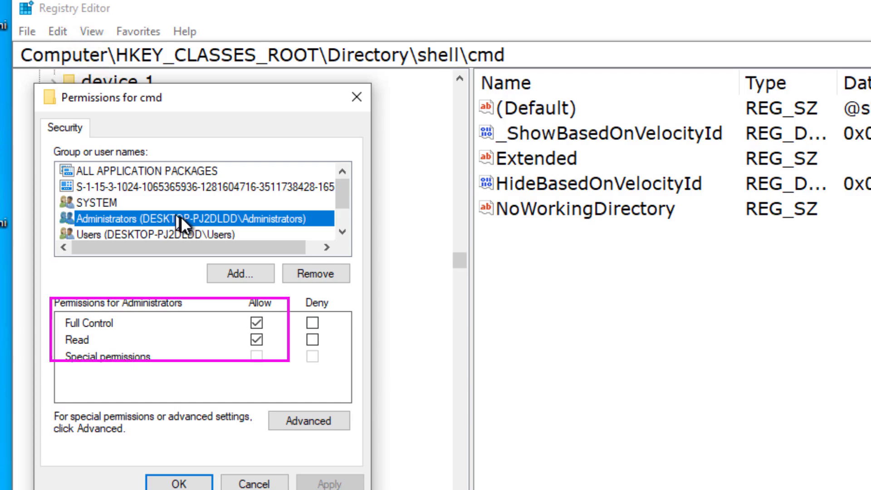
left_click(257, 322)
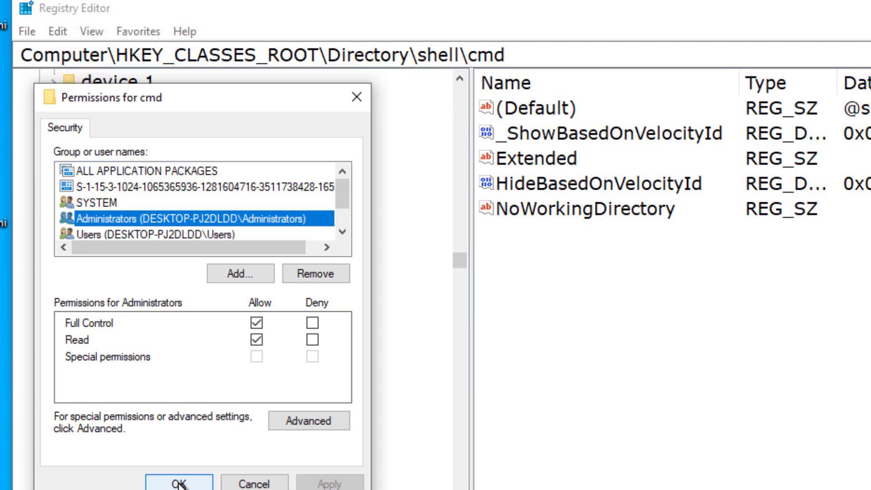
left_click(179, 484)
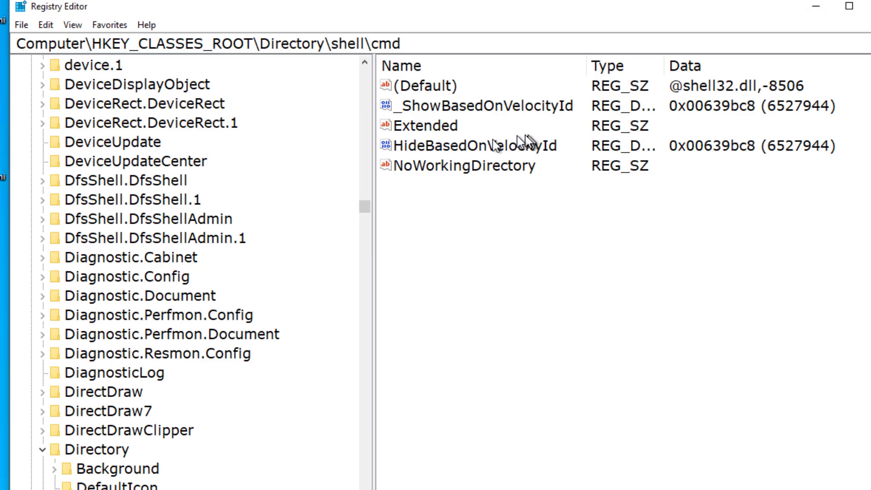
Rename the _ShowBasedOnVelocityId value in the cmd key to ShowBasedOnVelocityId by removing the leading underscore.
left_click(434, 145)
left_click(454, 104)
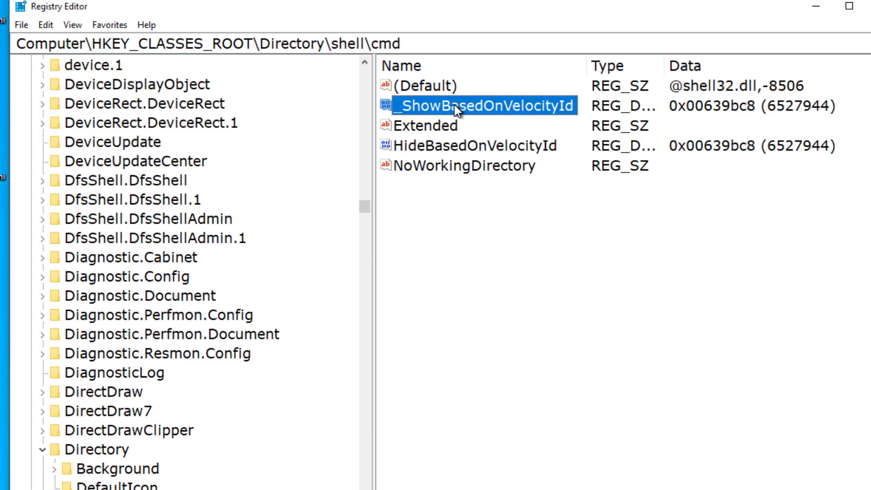
right_click(425, 110)
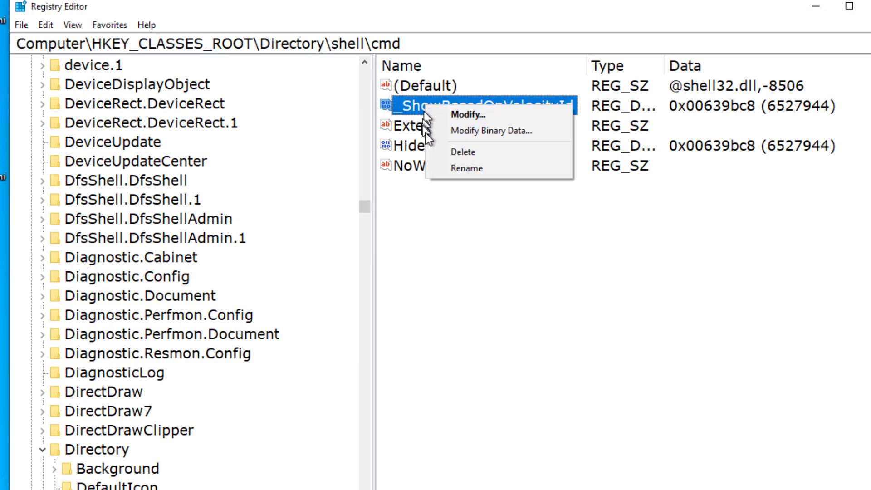
left_click(458, 164)
left_click(403, 106)
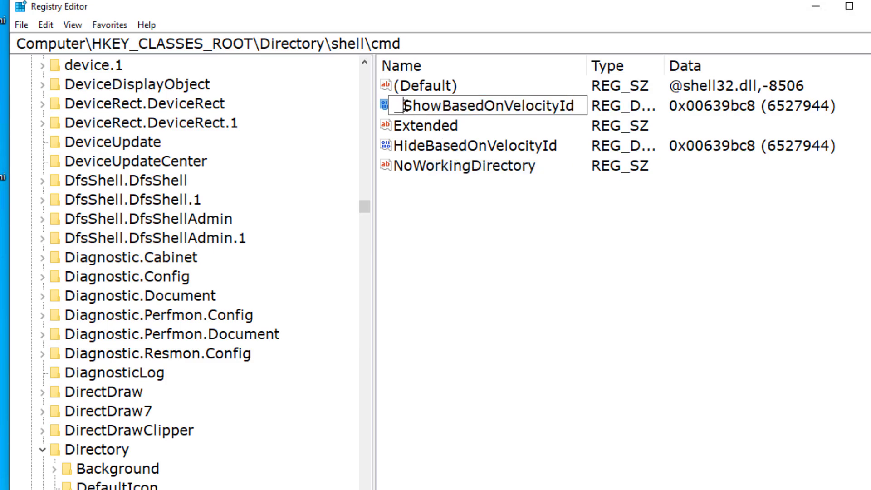
key("BackSpace")
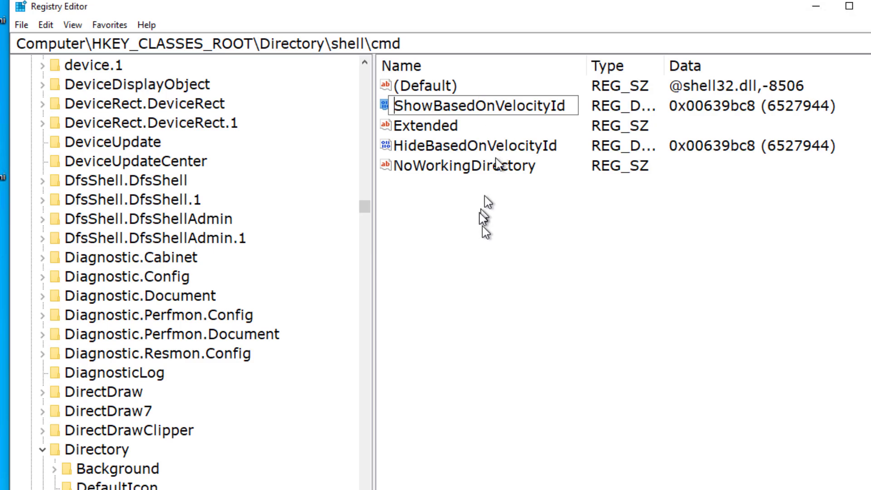
key("Return")
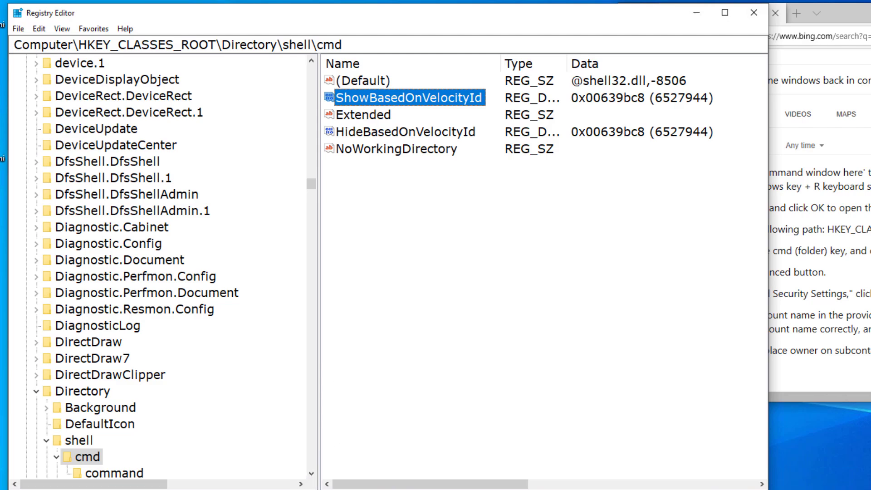
Switch to File Explorer and look through the registry hive files in C:\Windows\System32\config.
key("super+e")
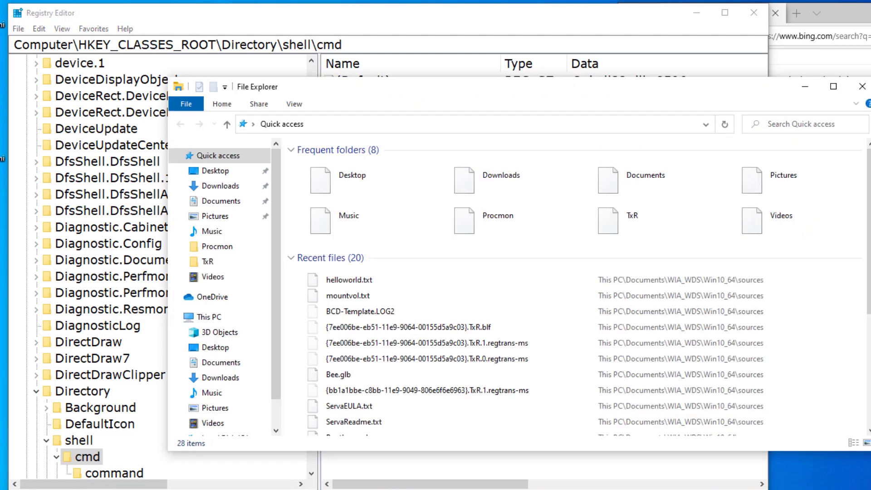
scroll(278, 376, "down", 1)
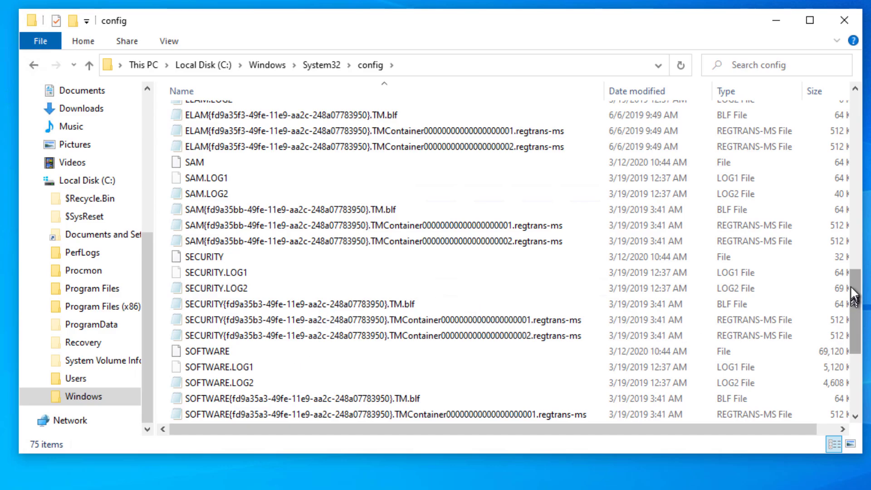
left_click_drag(854, 297, 812, 260)
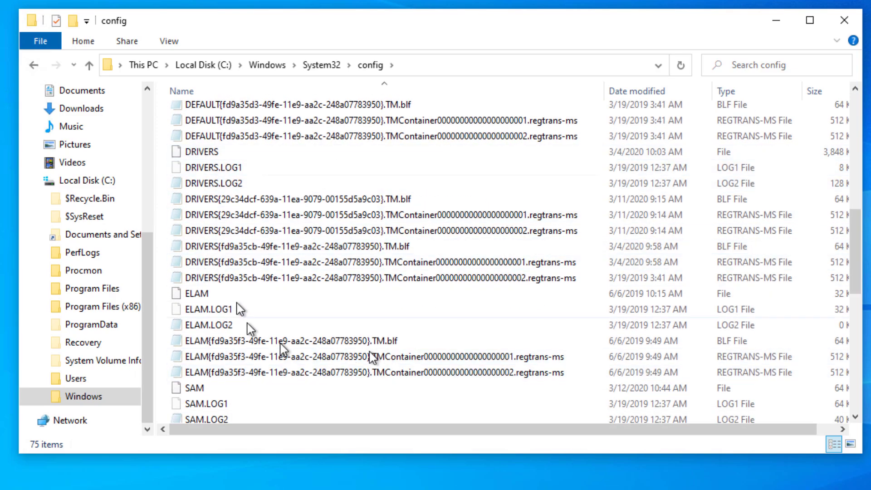